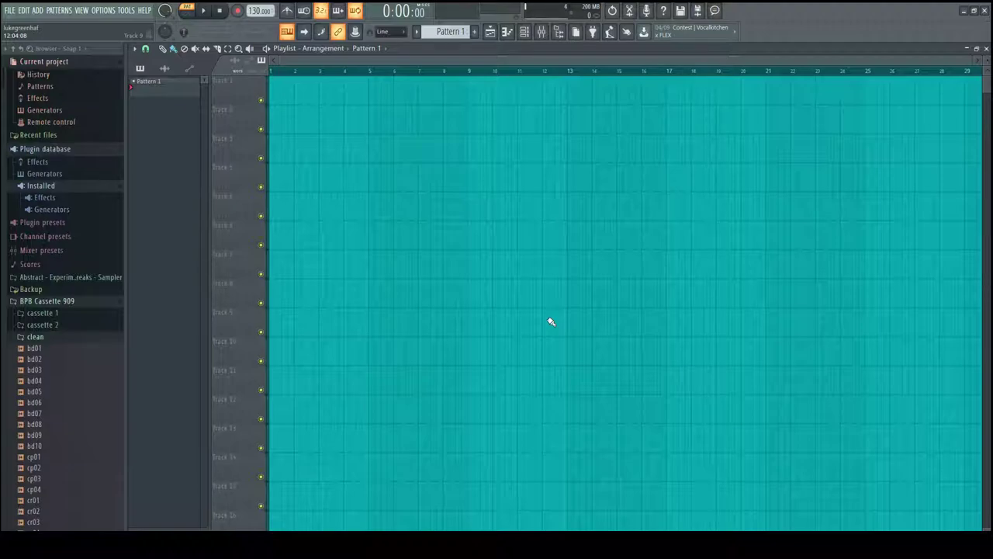
Open the mixer and the Massive synth (TECH HOUSE BASS 01), placed at the upper right.
left_click(542, 32)
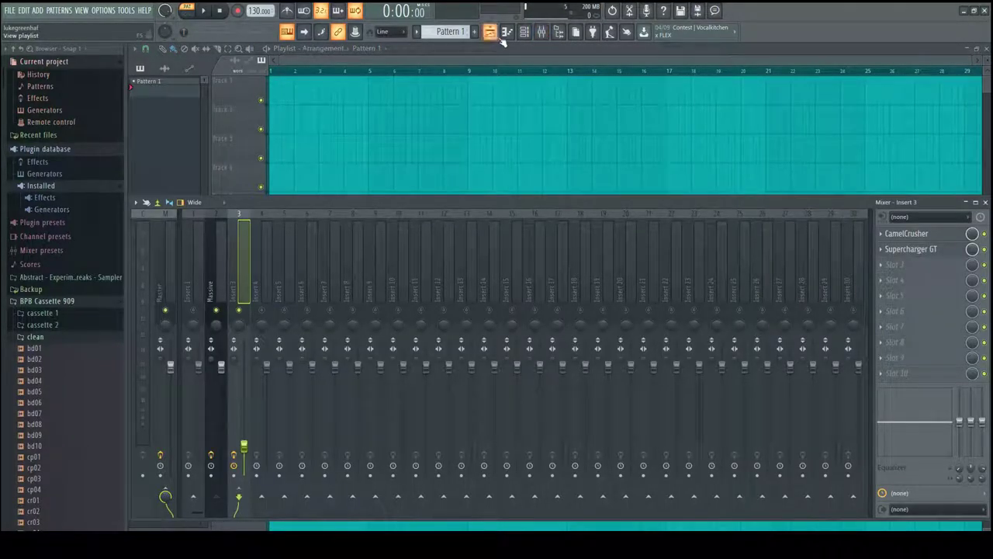
left_click(525, 32)
left_click(243, 138)
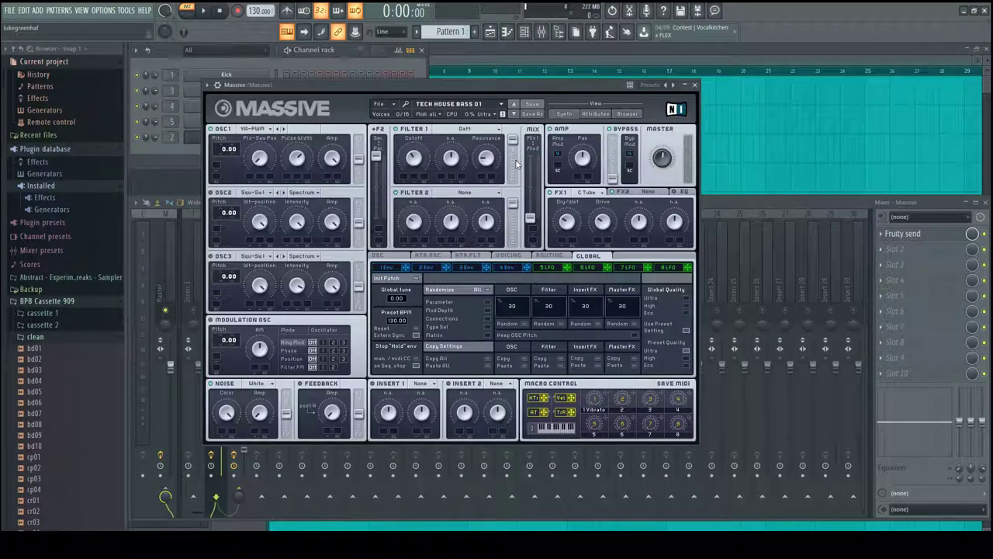
left_click_drag(473, 87, 484, 98)
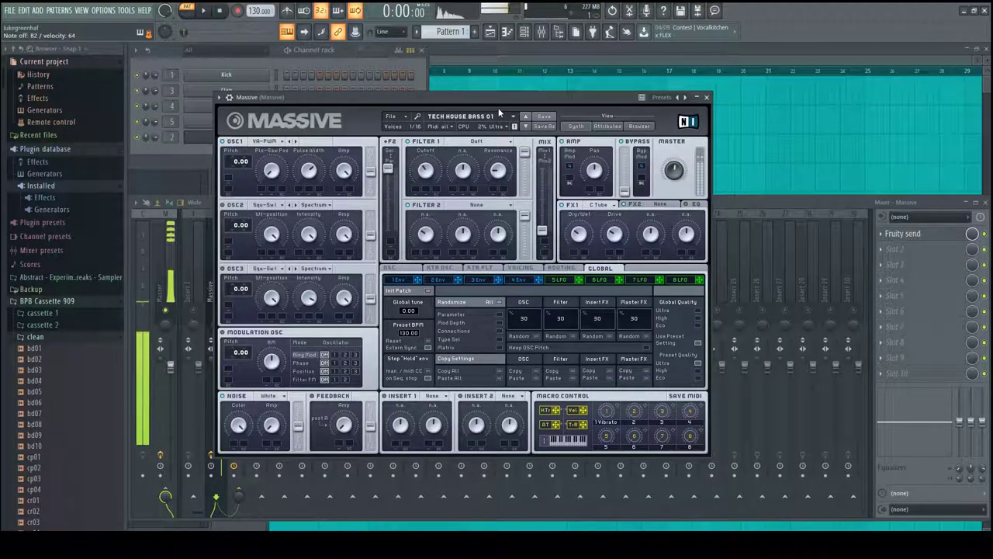
left_click_drag(487, 95, 594, 60)
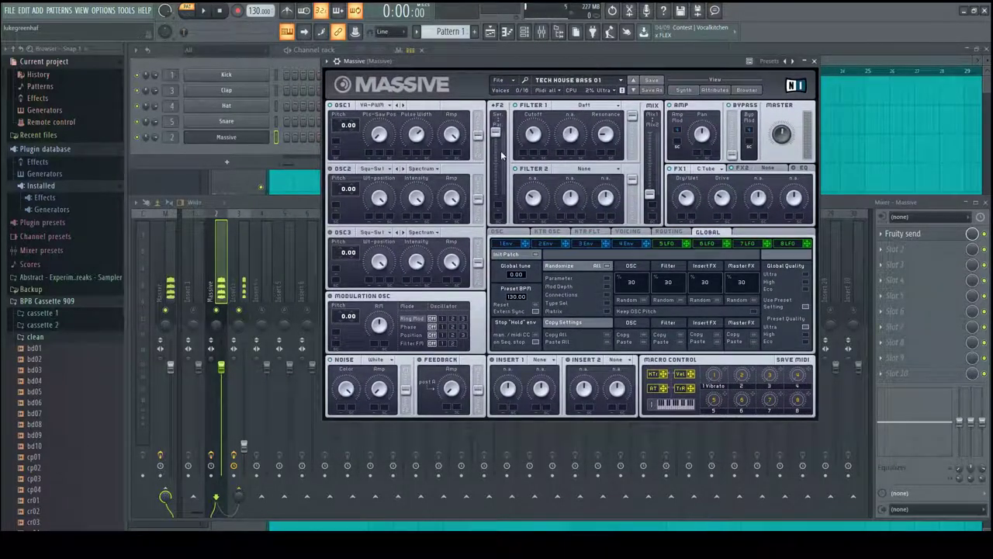
left_click(236, 456)
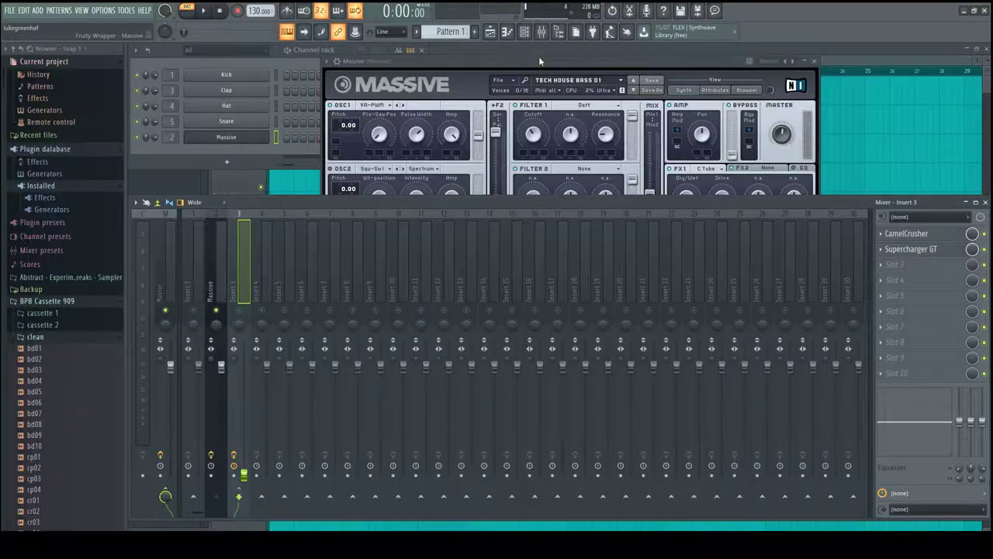
left_click_drag(540, 61, 556, 71)
Open Voxengo SPAN on the Master over the mixer and play a bass note.
left_click(170, 263)
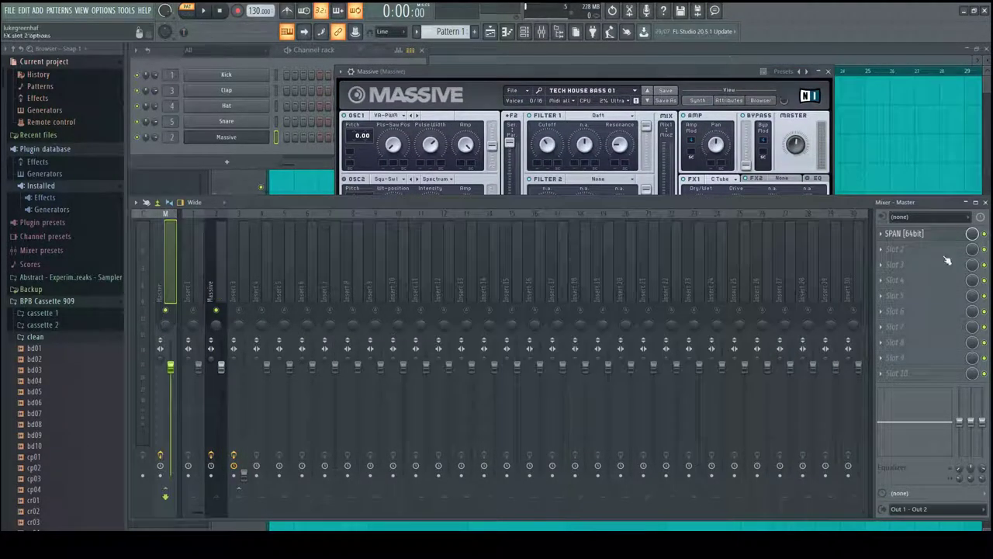
left_click(904, 233)
mouse_move(530, 4)
left_mouse_down()
mouse_move(626, 134)
mouse_move(596, 124)
left_mouse_up()
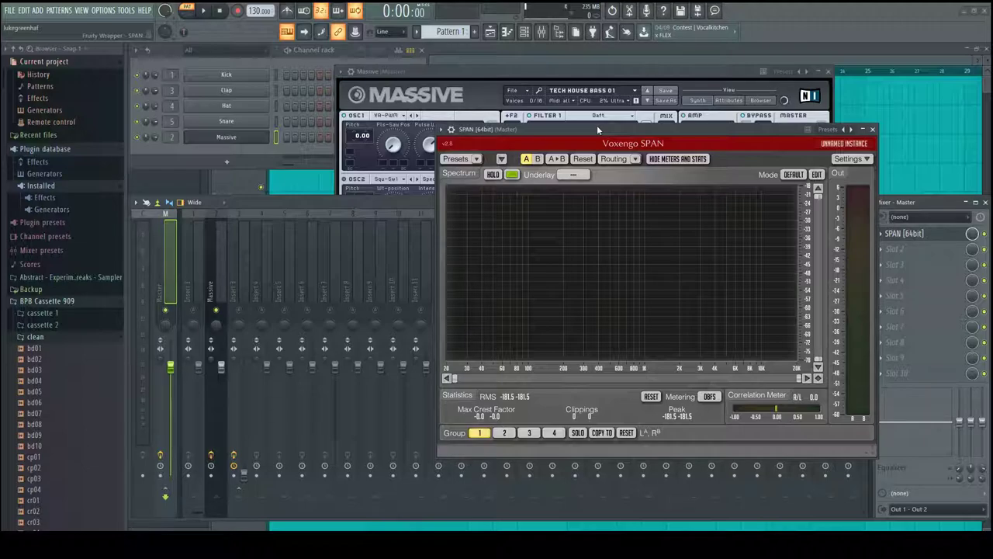
key("m")
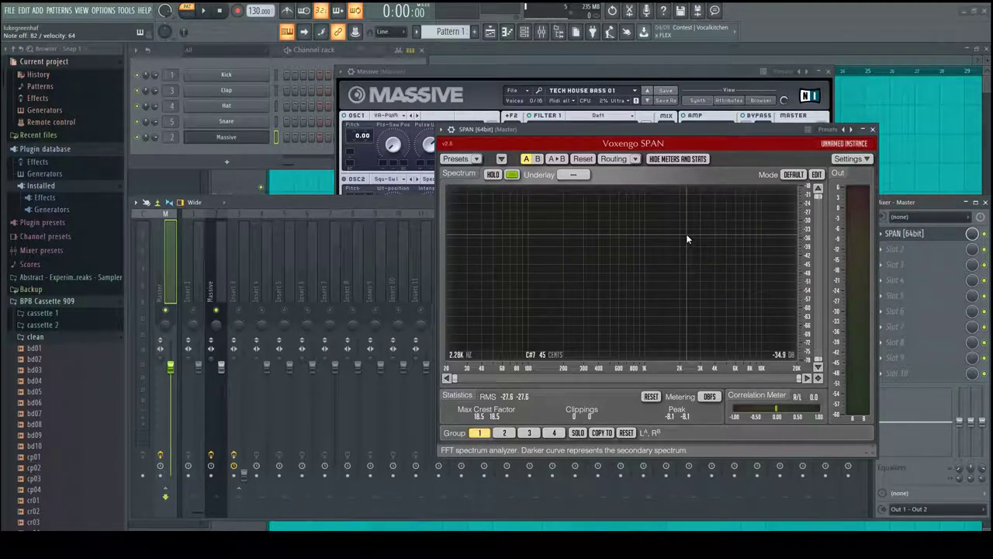
Close SPAN and select the Massive mixer track.
left_click(908, 233)
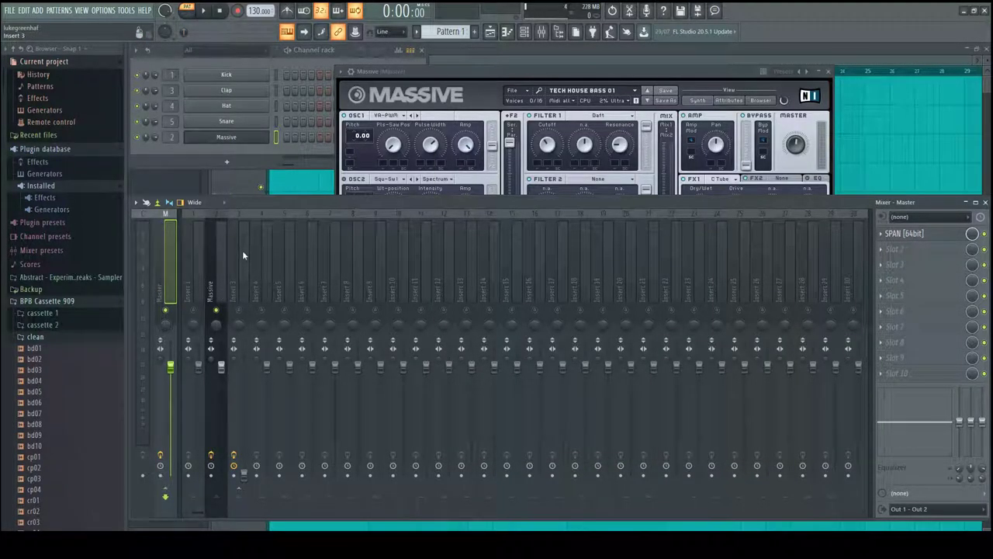
left_click(239, 214)
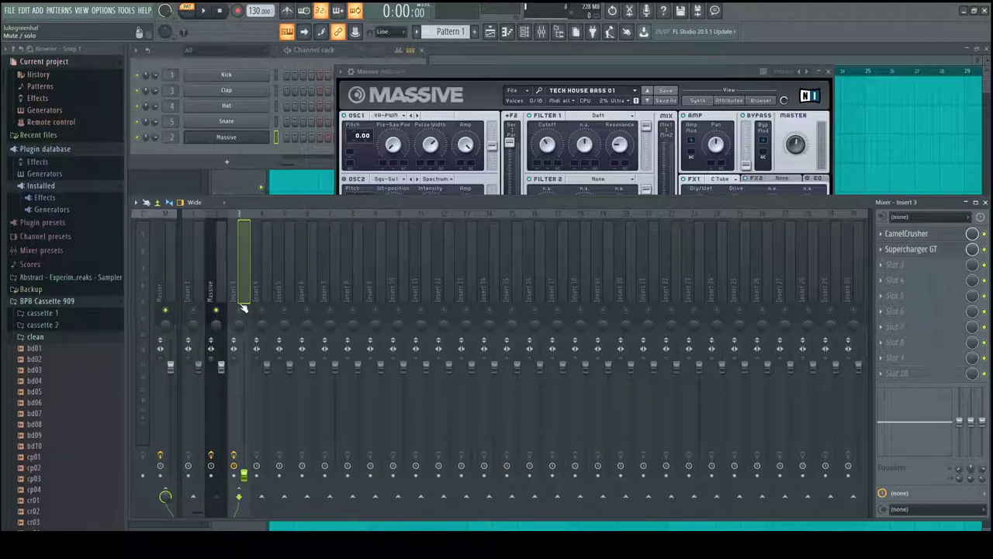
left_click(218, 220)
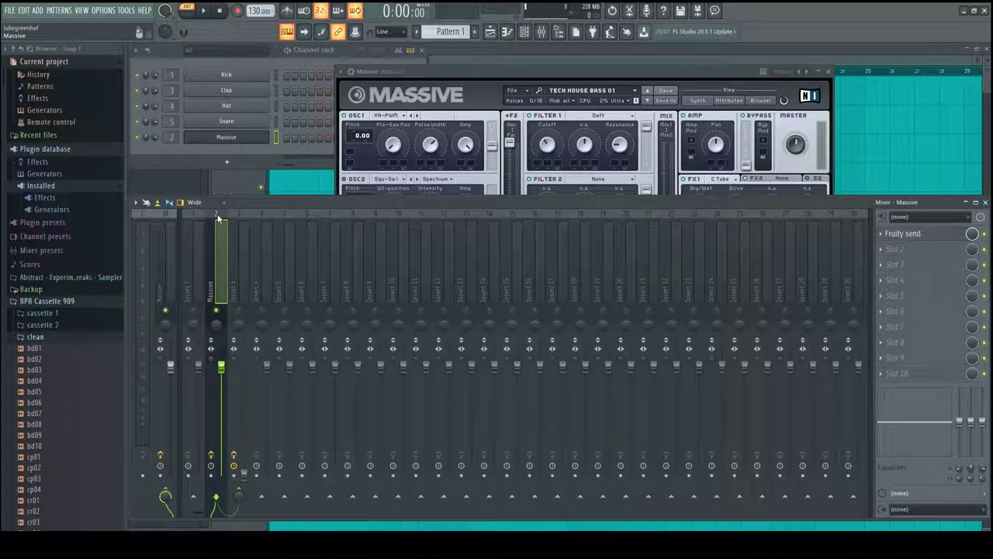
Route the Massive track to Insert 3 with 'Sidechain to this track', leaving Fruity Send unchanged.
left_click(882, 235)
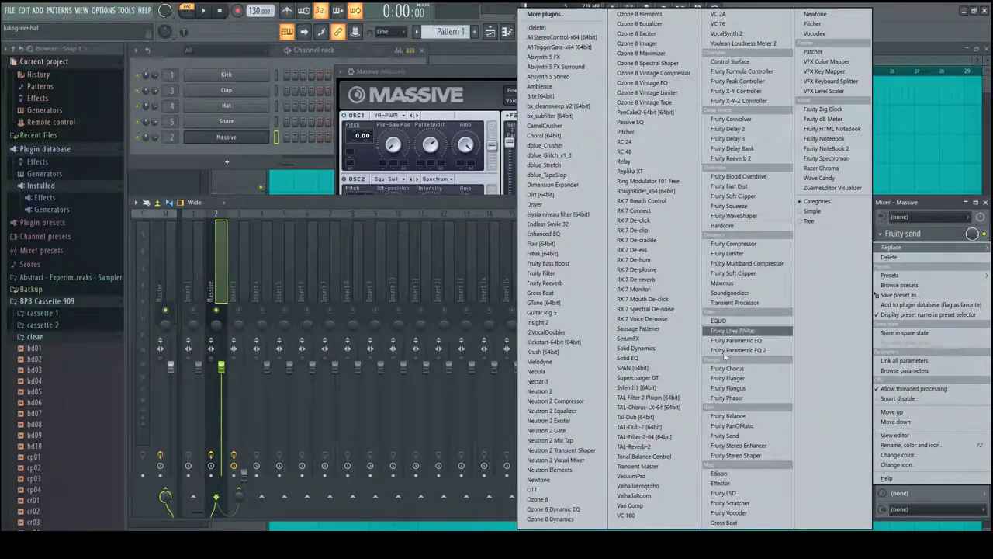
mouse_move(891, 247)
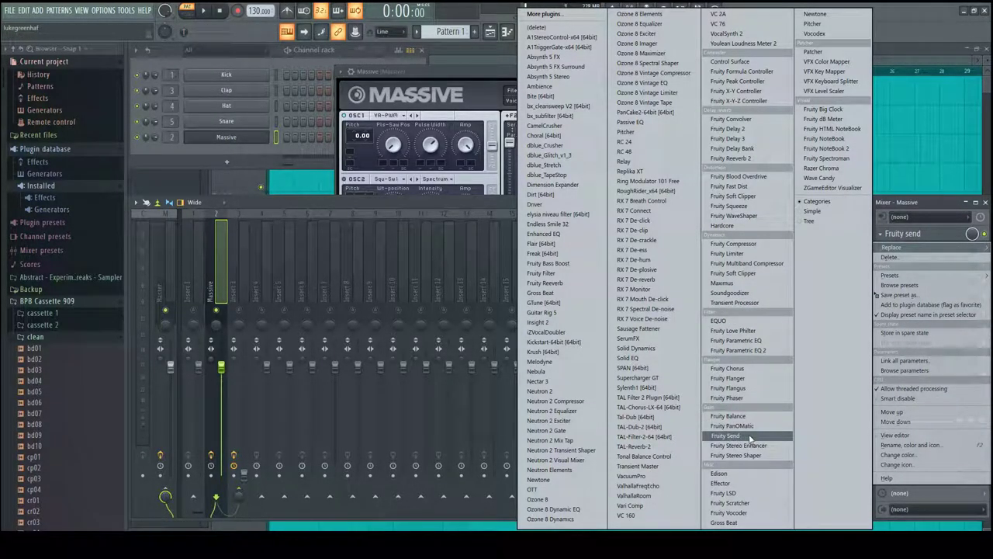
left_click(271, 194)
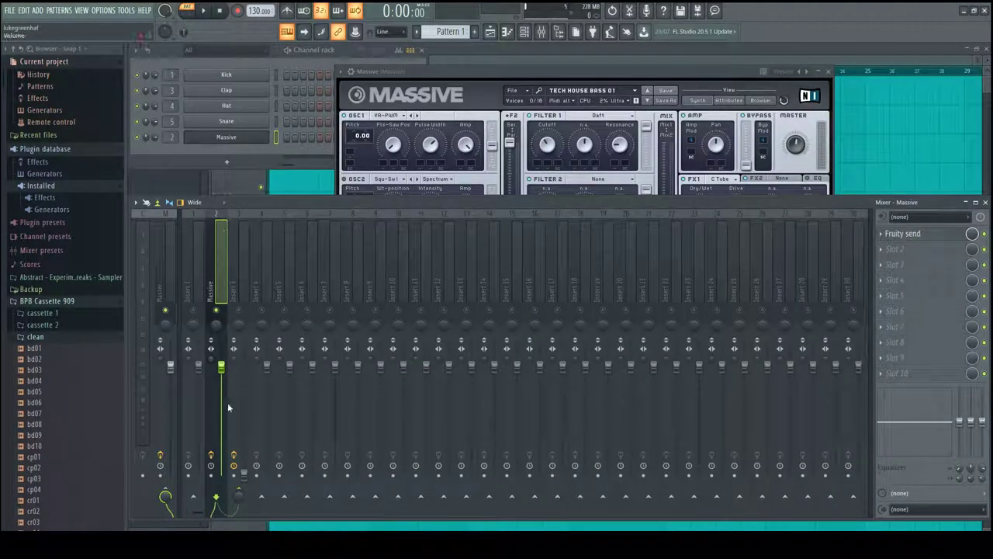
right_click(239, 497)
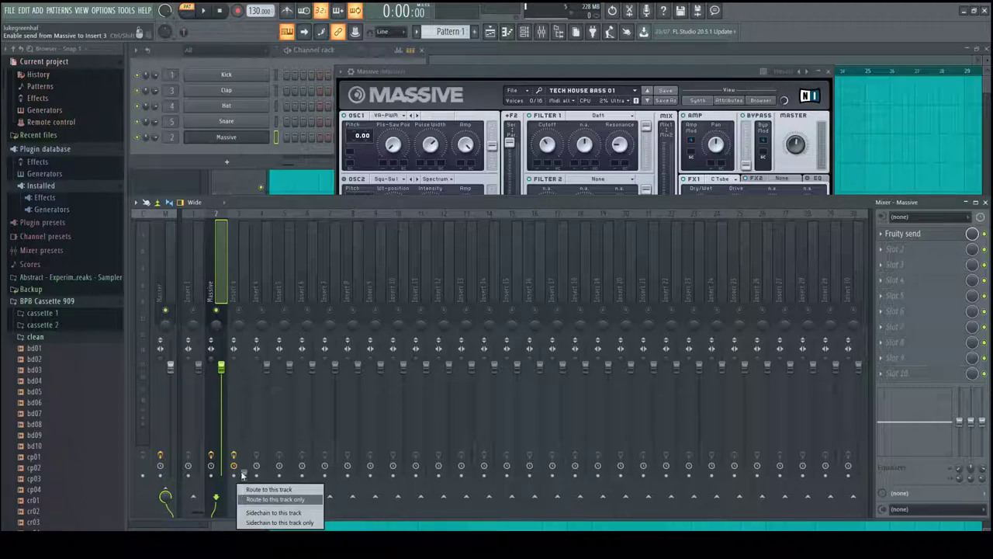
left_click(272, 513)
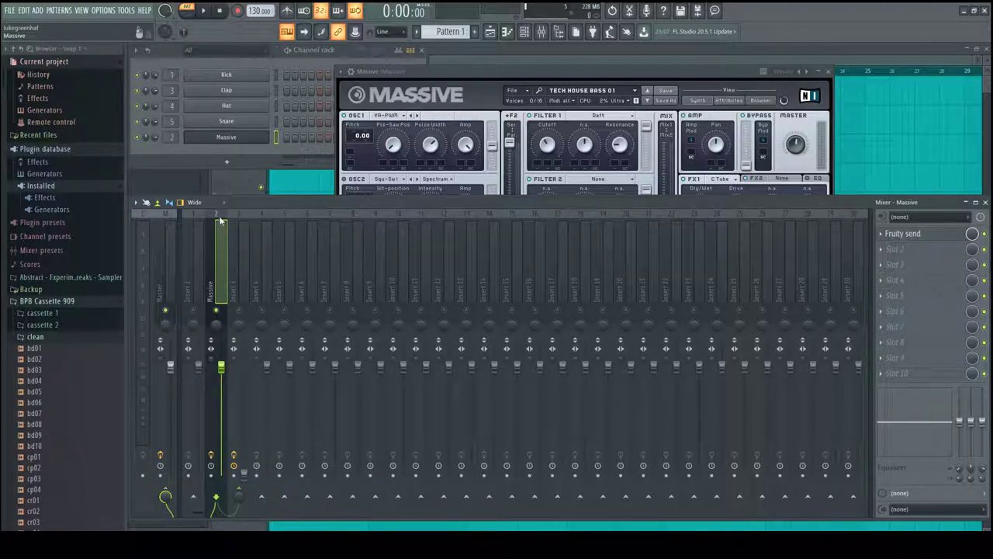
Raise Insert 3's volume fader to about -18.6 dB.
left_click(903, 233)
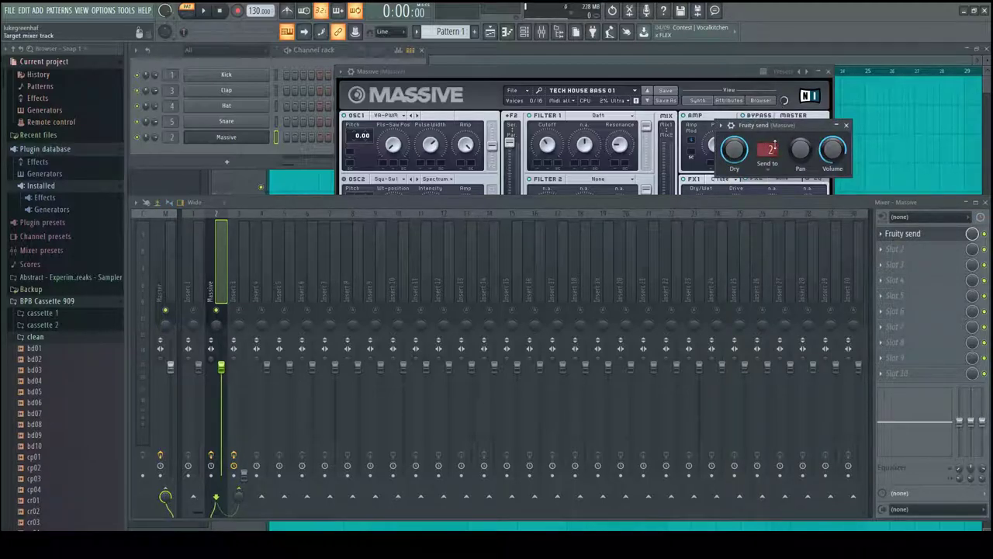
left_click(904, 236)
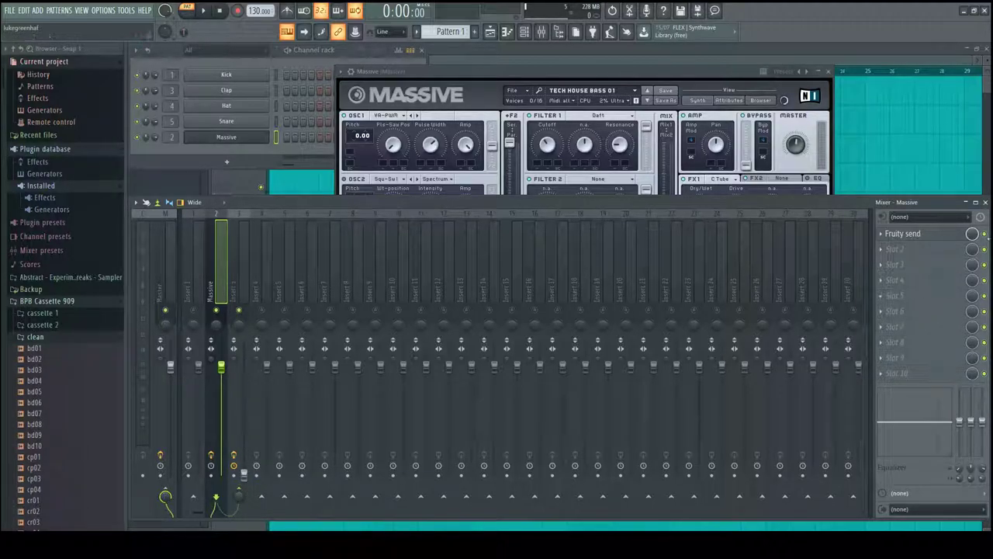
left_click(235, 211)
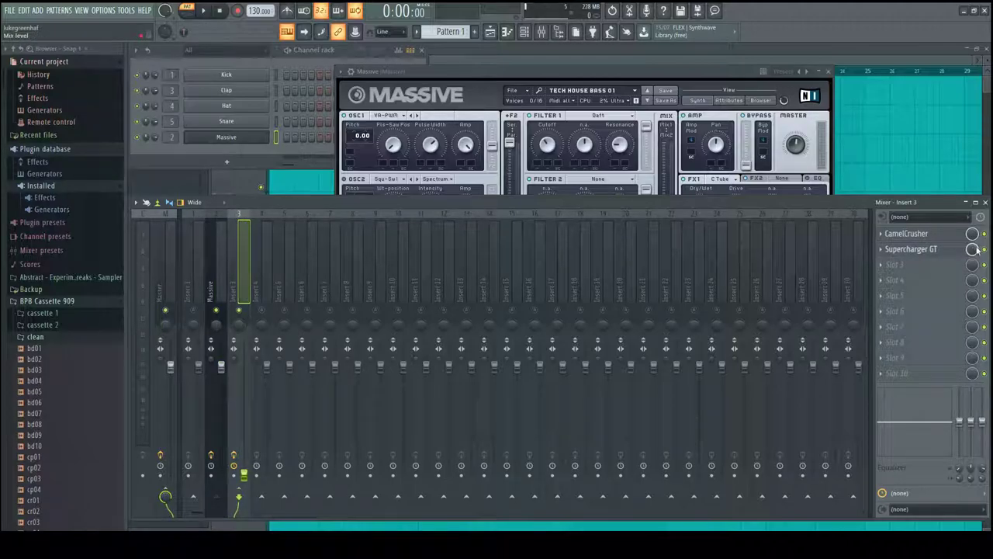
left_click_drag(244, 473, 244, 366)
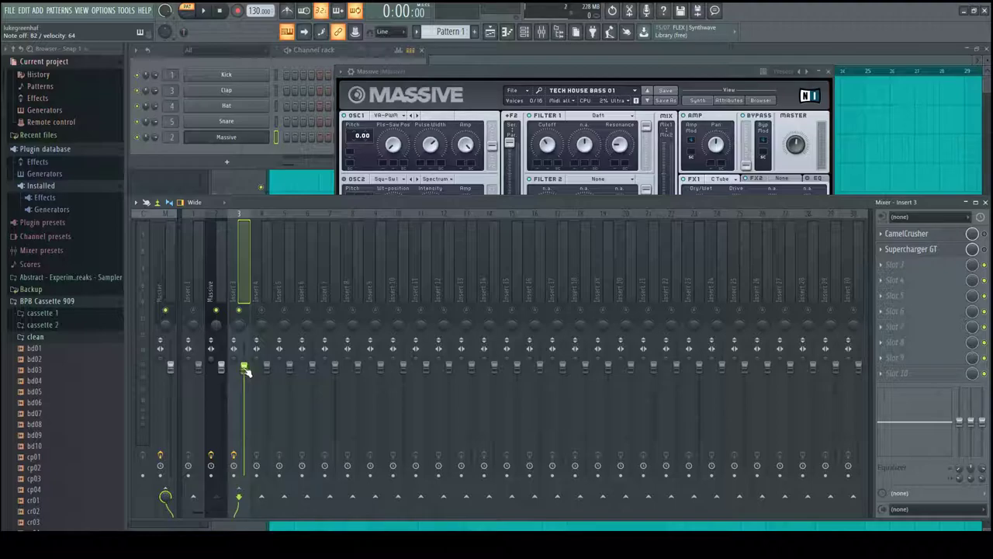
Check the blend in SPAN on the Master, then return to Insert 3.
left_click(169, 280)
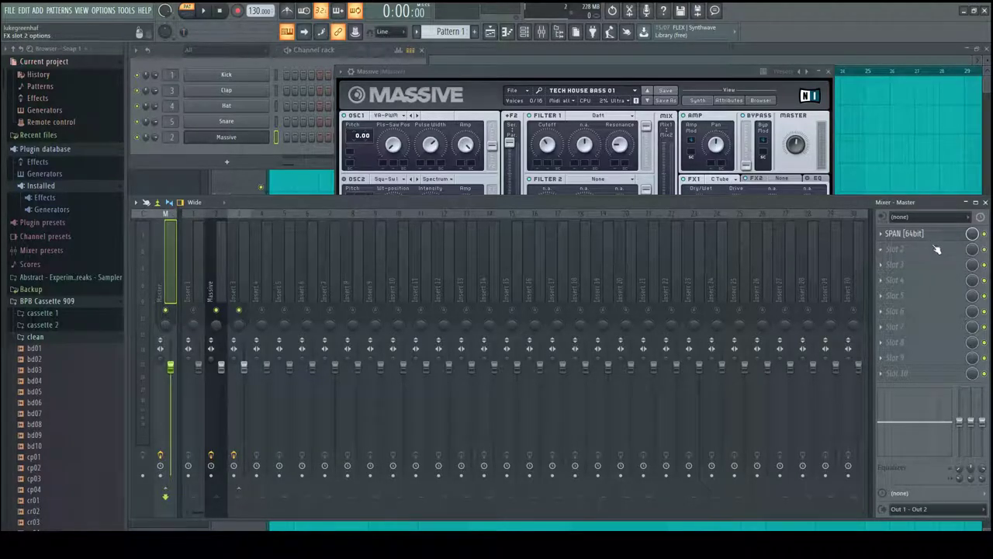
left_click(923, 234)
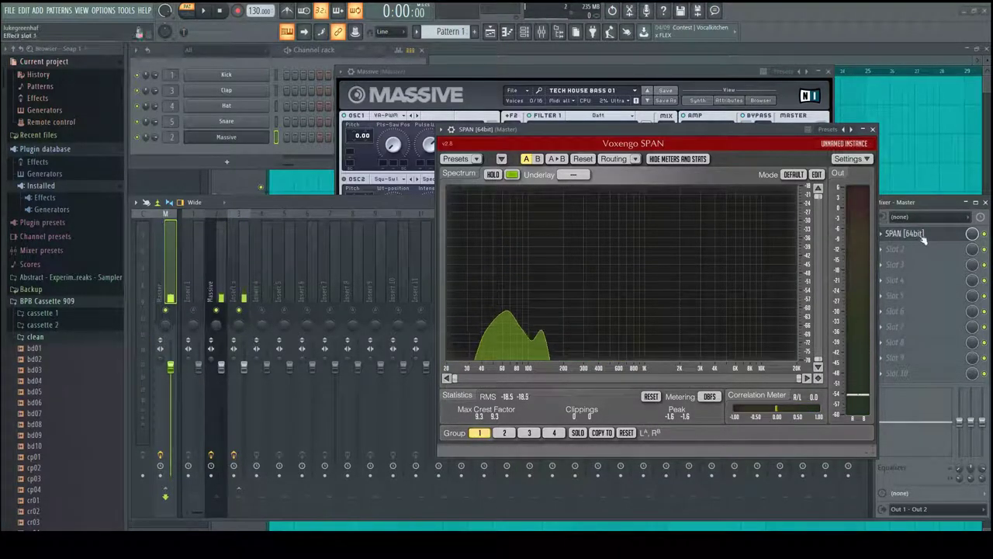
left_click(907, 233)
left_click(247, 223)
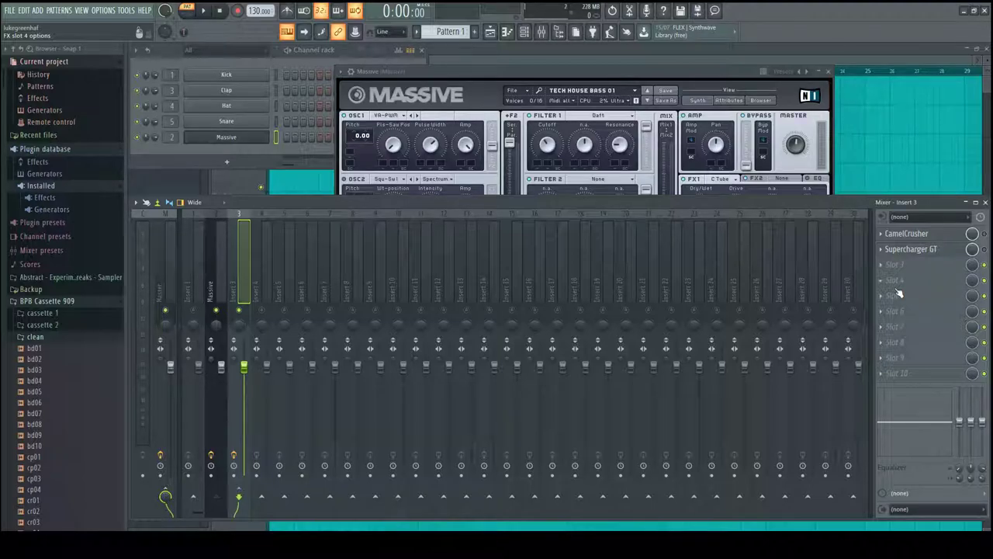
Open CamelCrusher on Insert 3, then the SPAN analyser on the Master.
left_click(917, 233)
left_click_drag(795, 80, 784, 99)
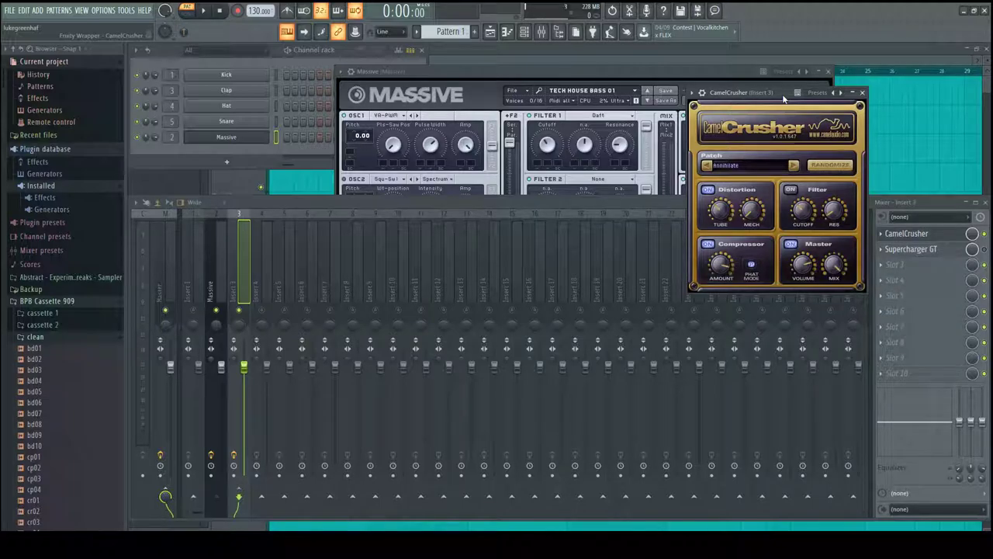
left_click(168, 213)
left_click(904, 233)
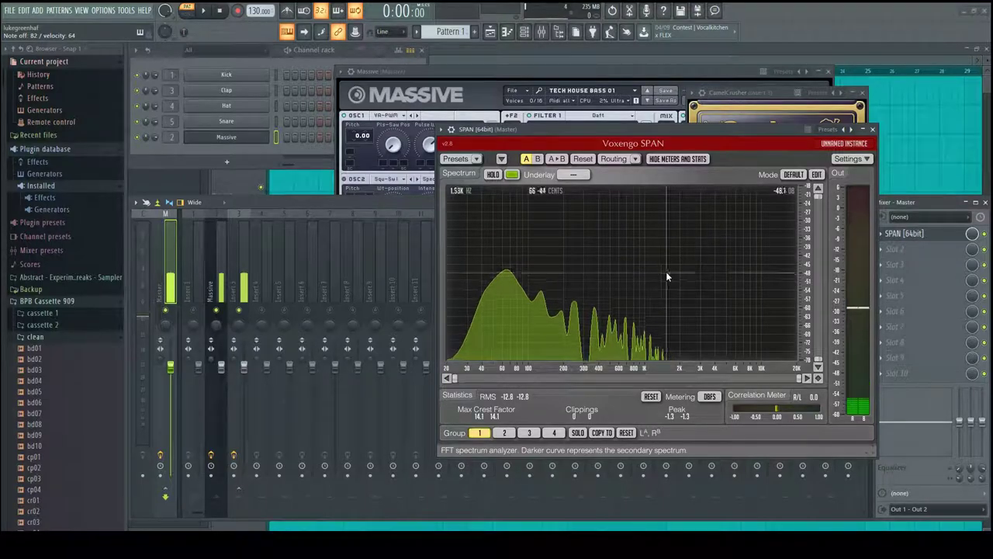
Freeze SPAN's spectrum with HOLD, close SPAN, and reselect Insert 3.
left_click(490, 174)
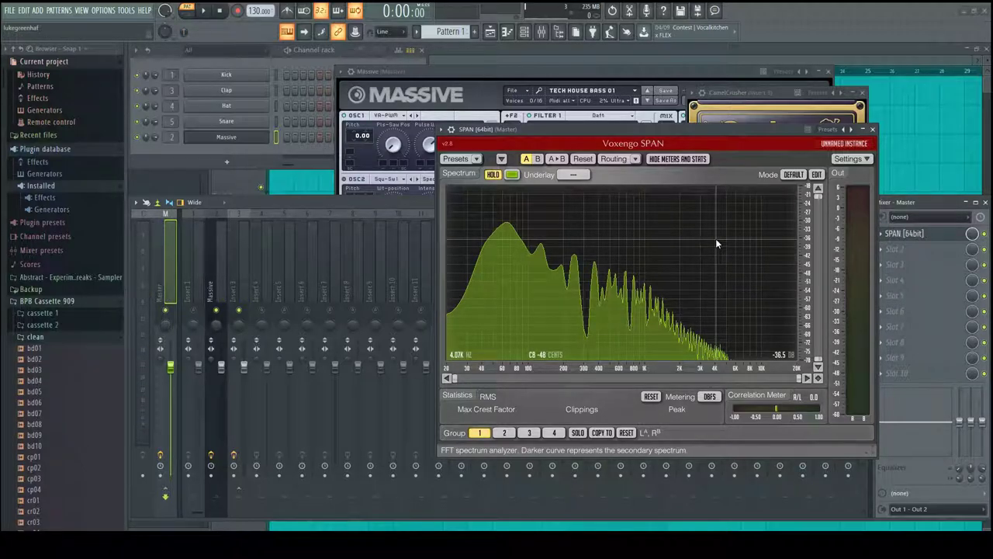
left_click(900, 234)
left_click(248, 285)
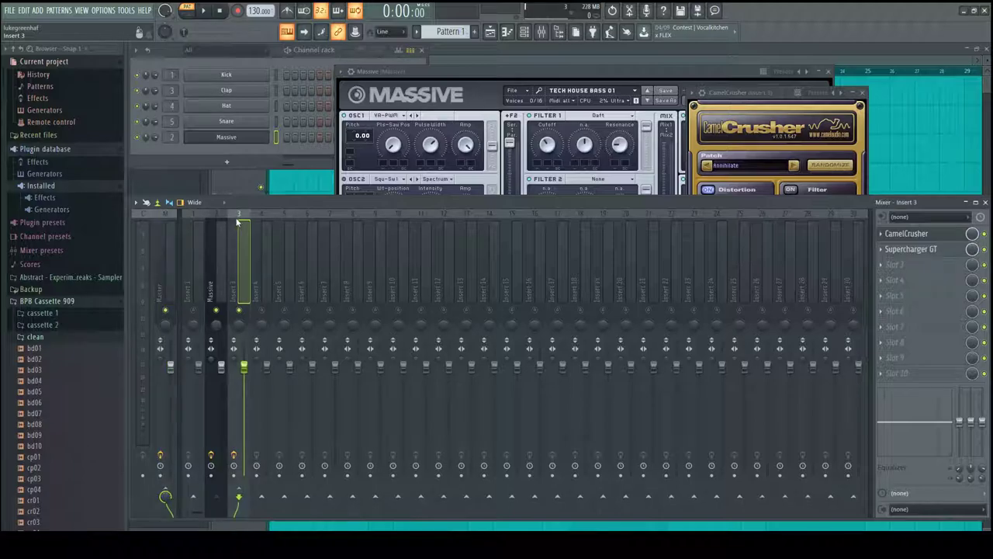
Open SPAN on the Master and move its window higher up.
left_click(924, 249)
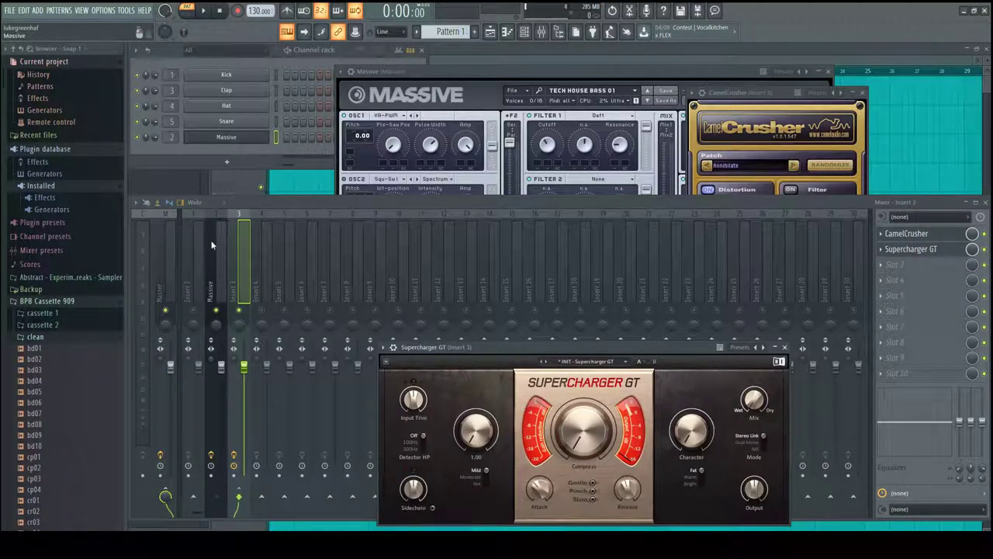
left_click(163, 225)
left_click(904, 233)
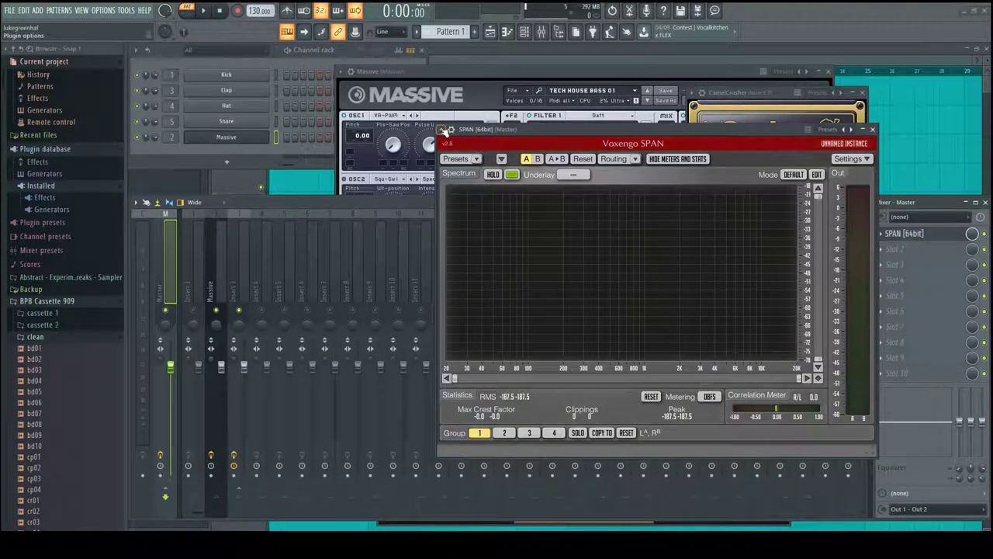
left_click(443, 129)
left_click(663, 130)
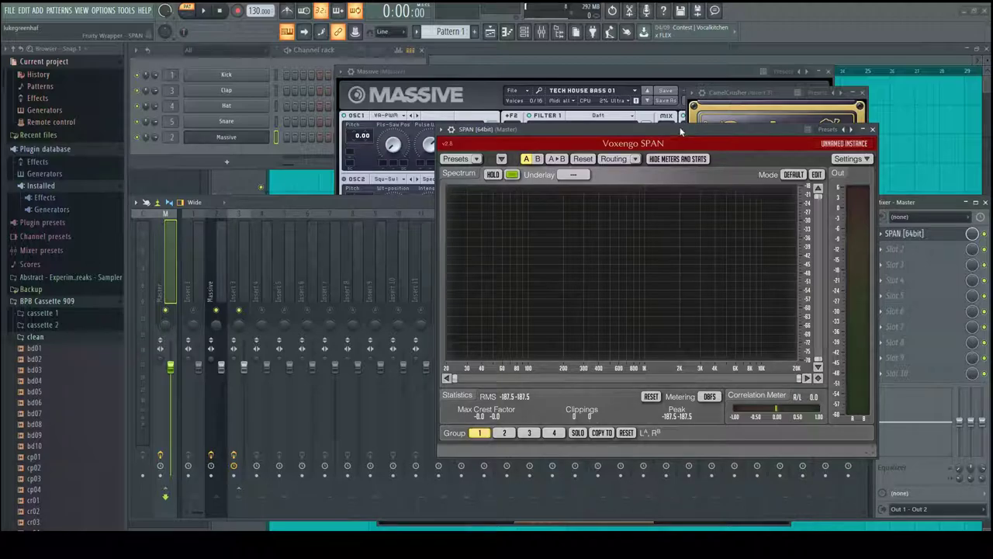
left_click_drag(663, 131, 713, 49)
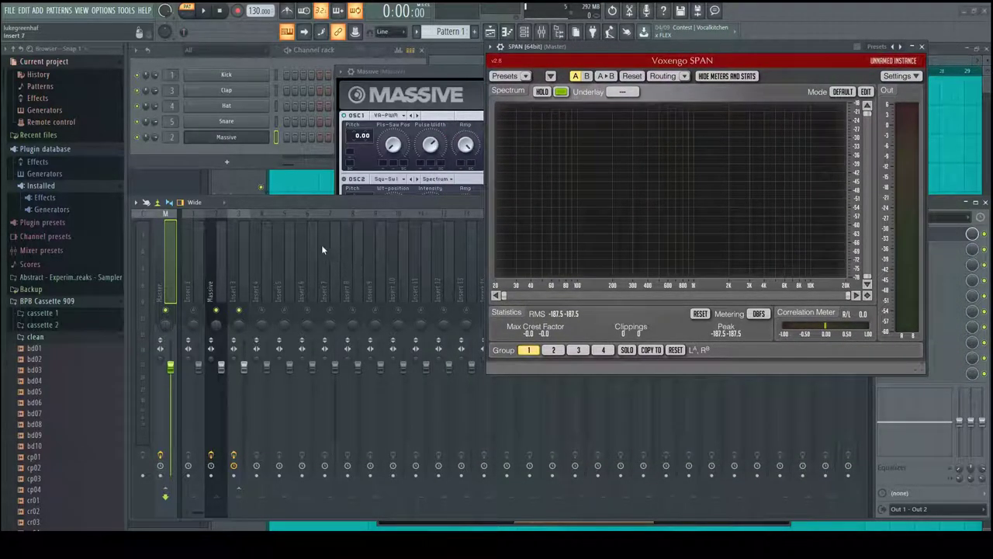
Sweep Supercharger GT's Saturation during playback, settle on about 3.95, then close it.
left_click(246, 211)
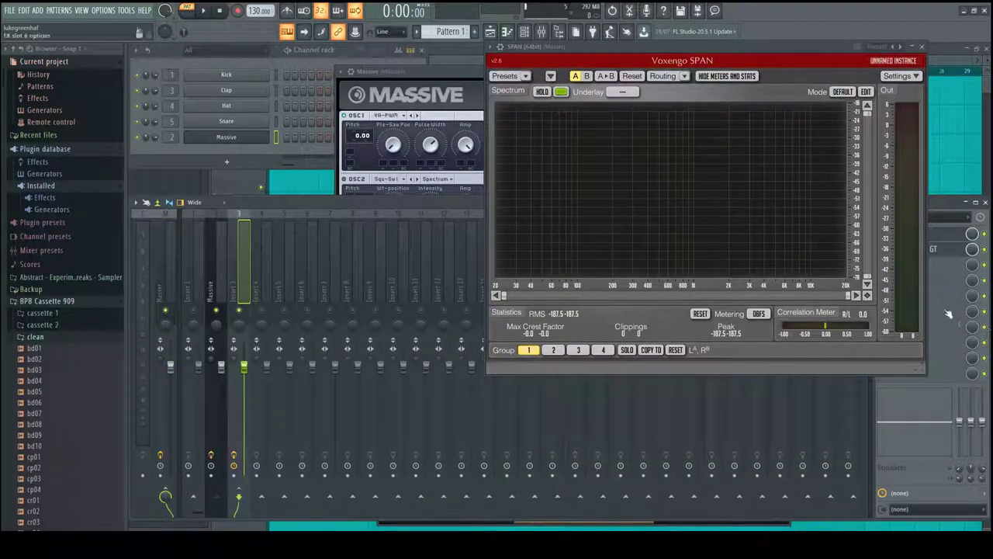
left_click(943, 249)
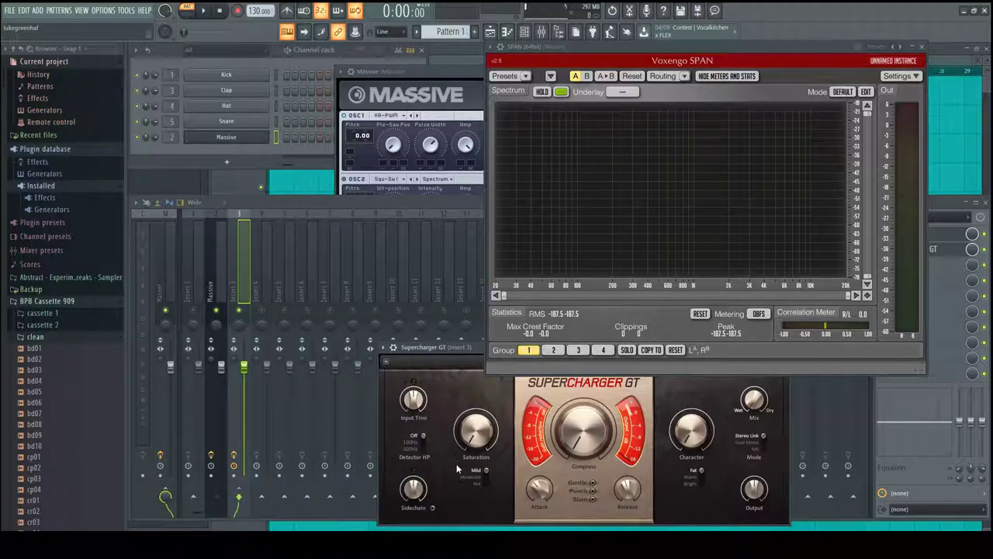
key("space")
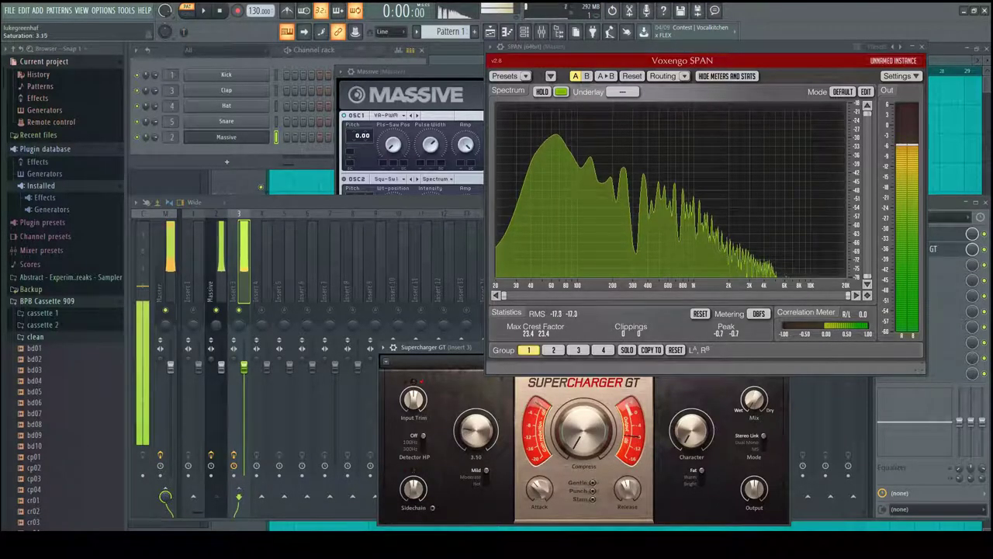
mouse_move(476, 431)
left_mouse_down()
mouse_move(476, 400)
mouse_move(476, 465)
left_mouse_up()
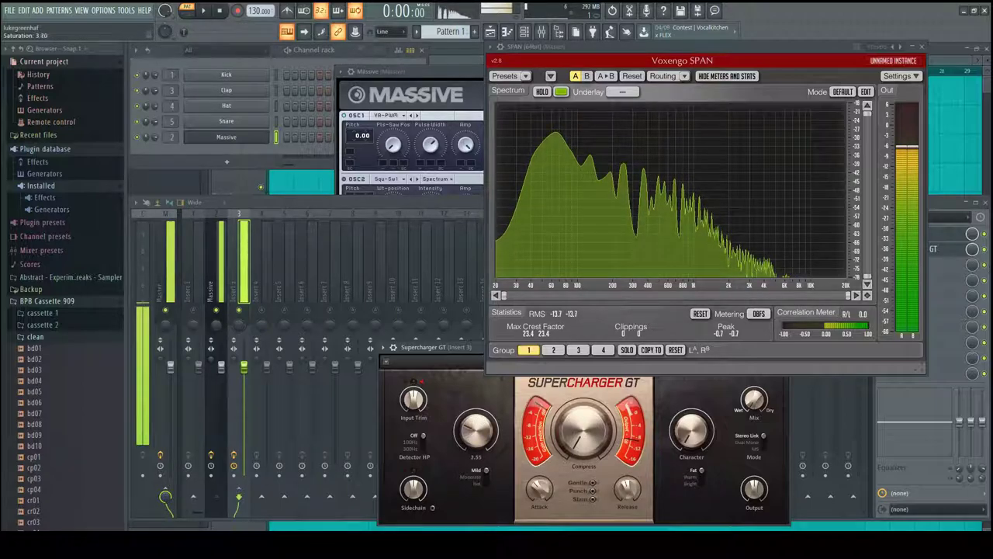
left_click_drag(476, 430, 475, 419)
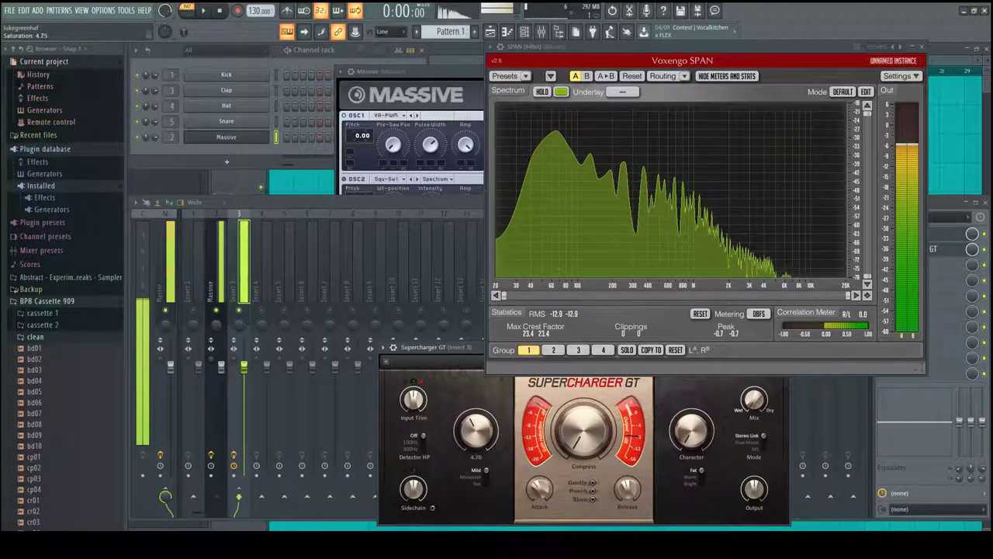
left_click_drag(476, 431, 476, 481)
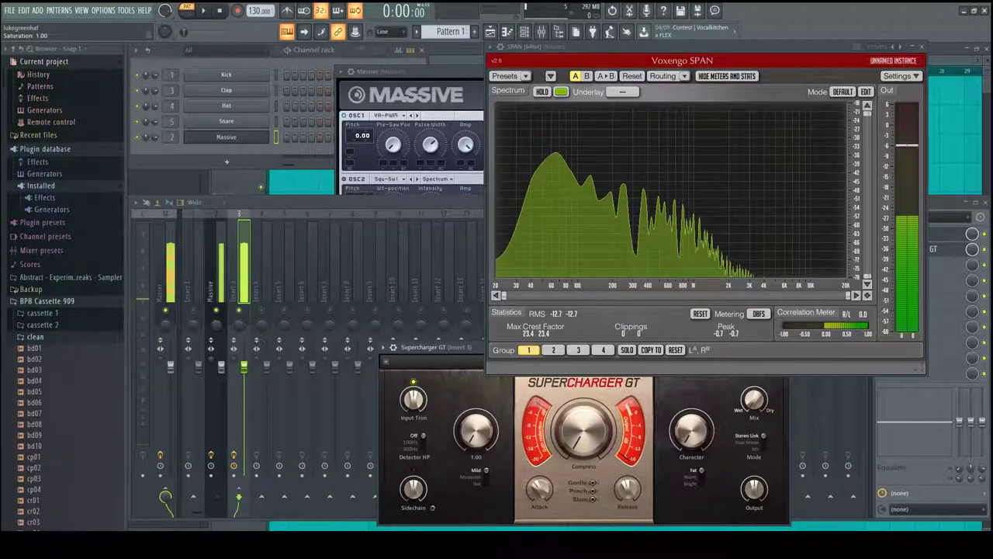
left_click_drag(475, 431, 475, 403)
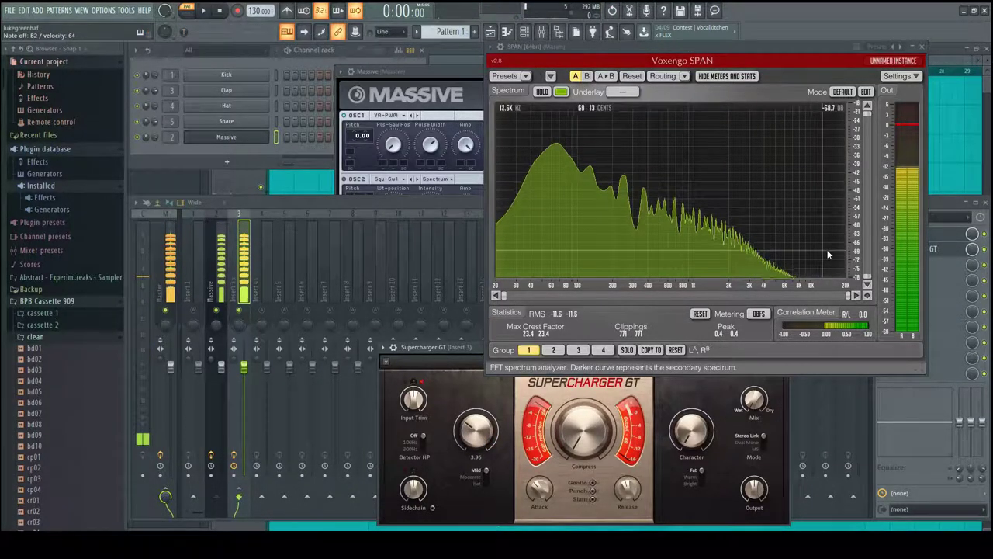
left_click(950, 249)
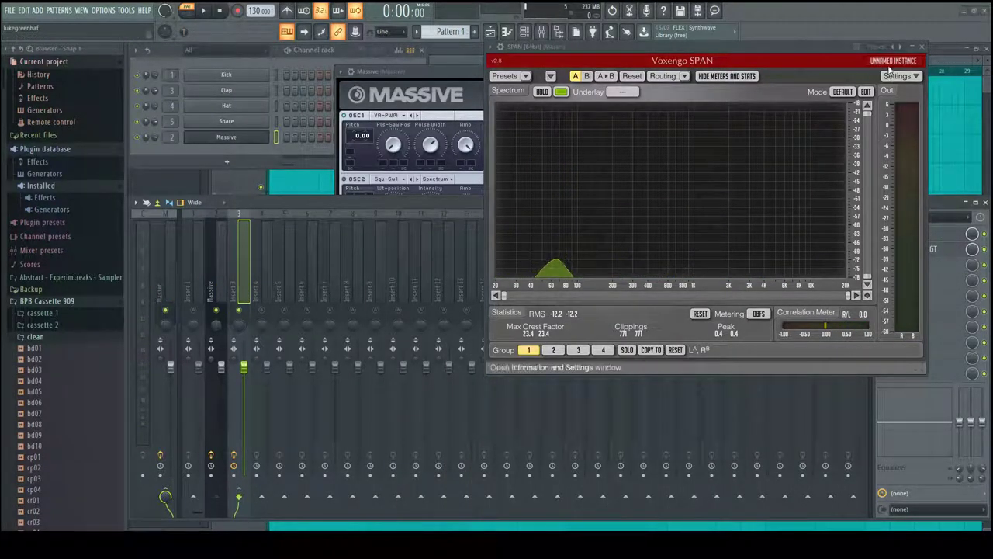
Close SPAN and pull Insert 3's fader down.
left_click(921, 46)
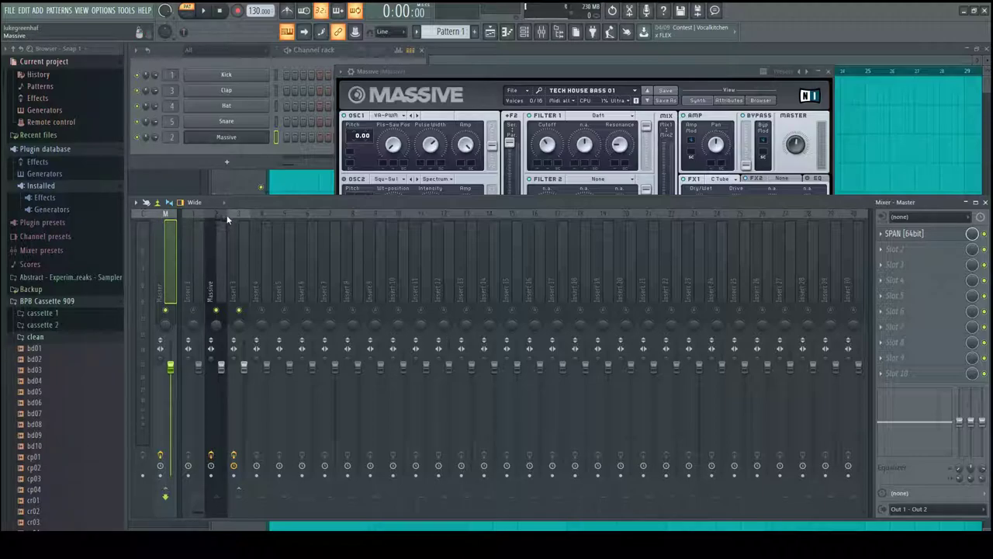
left_click(240, 247)
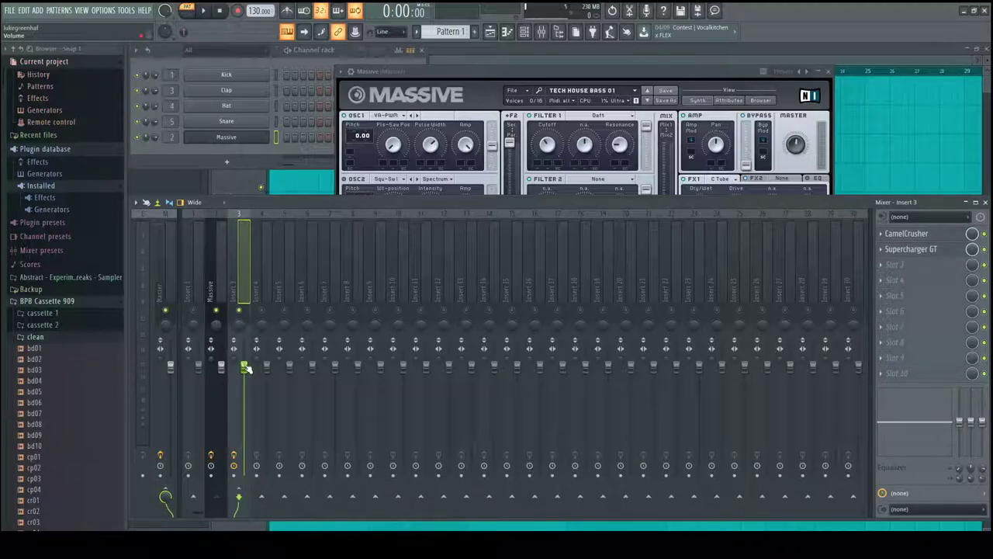
left_click_drag(244, 365, 244, 471)
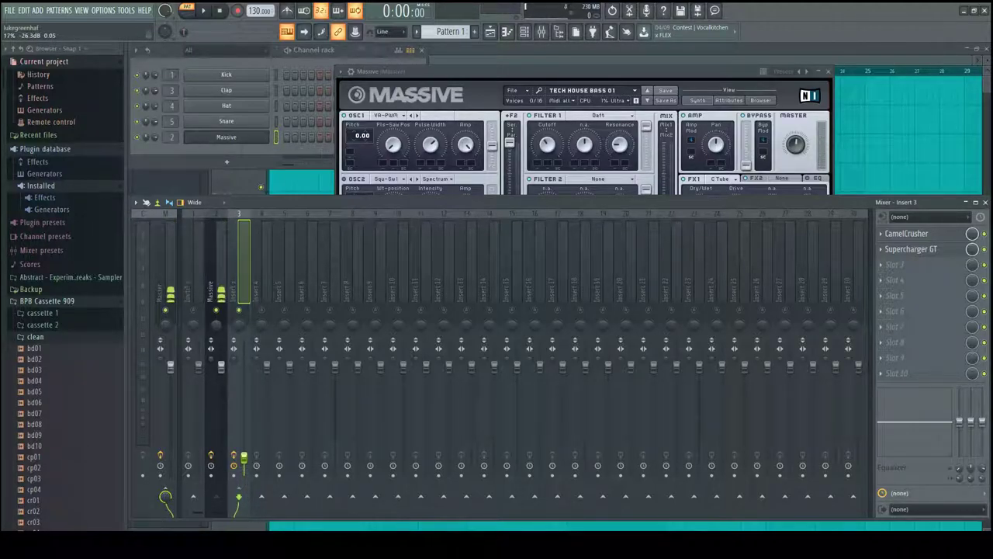
Fine-tune Insert 3's blend around 10 percent, then reopen SPAN on the Master.
left_click_drag(244, 468, 245, 456)
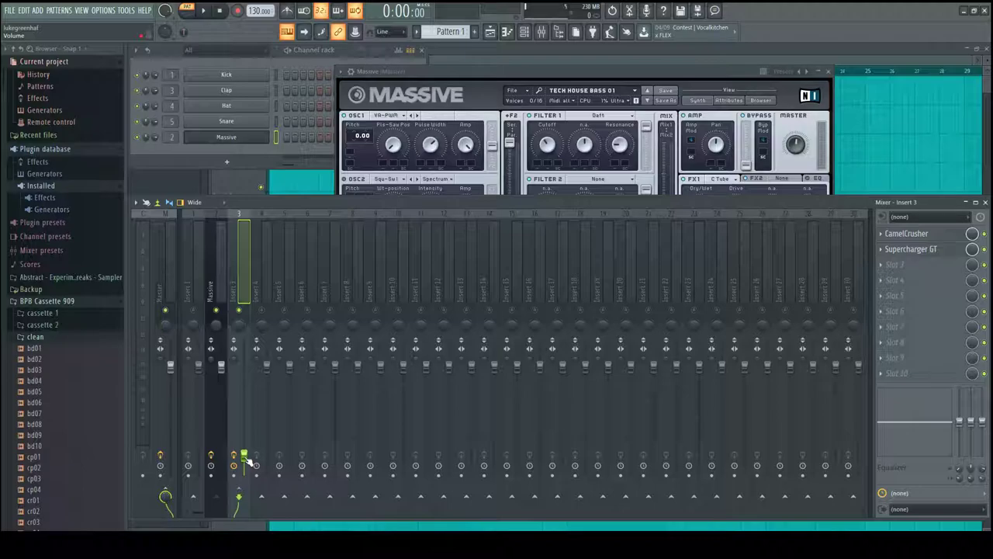
left_click_drag(245, 456, 244, 467)
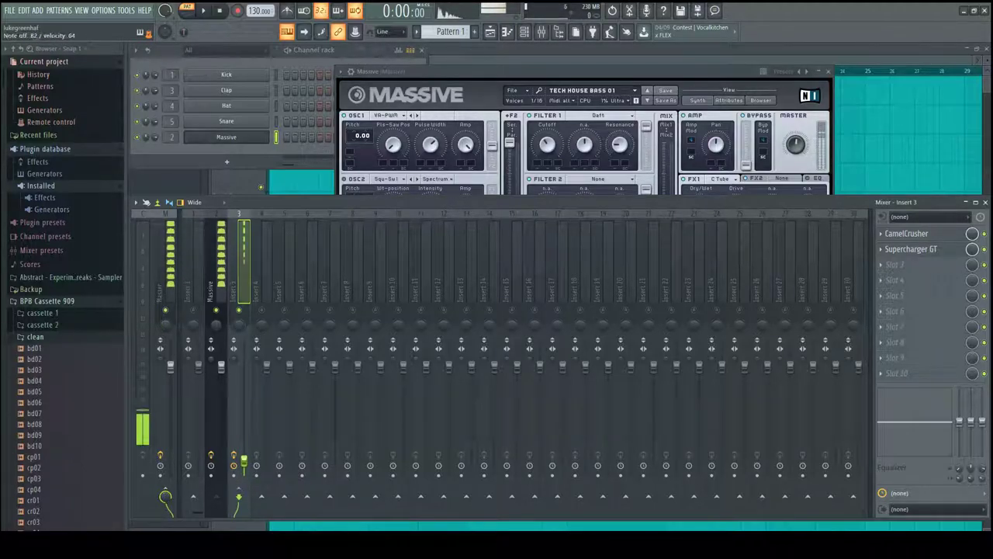
left_click_drag(245, 465, 245, 456)
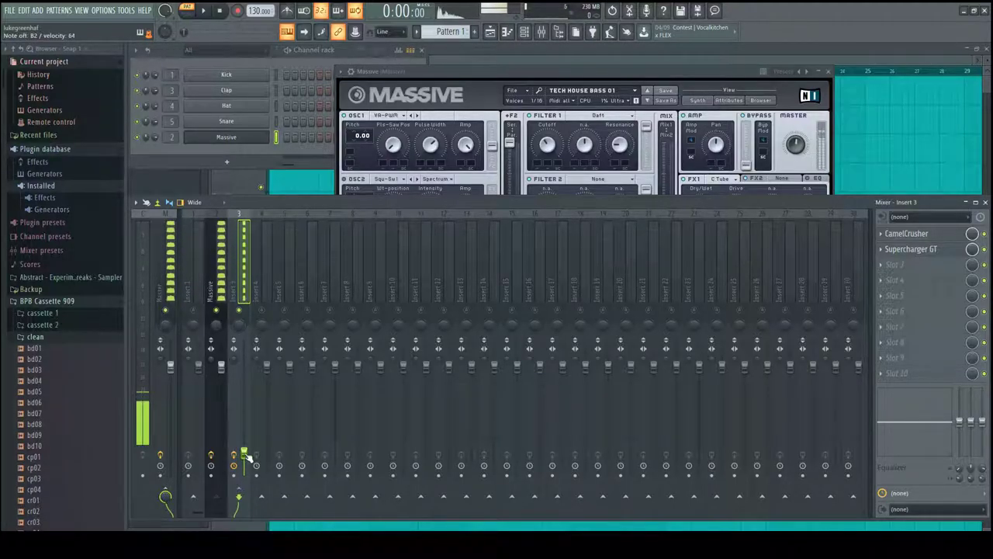
left_click(165, 213)
left_click(920, 236)
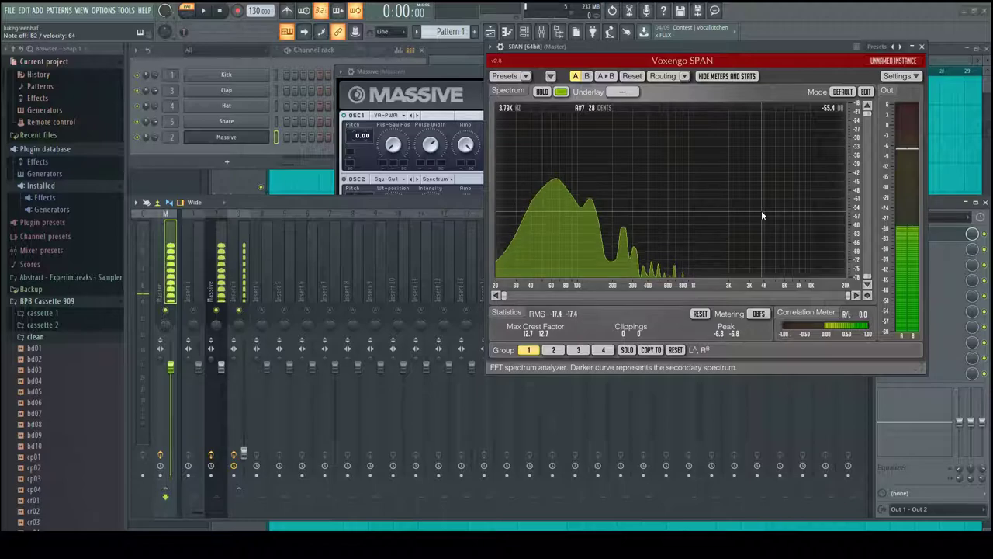
Select Insert 3 to compare the spectrum, then close the SPAN window.
left_click(244, 453)
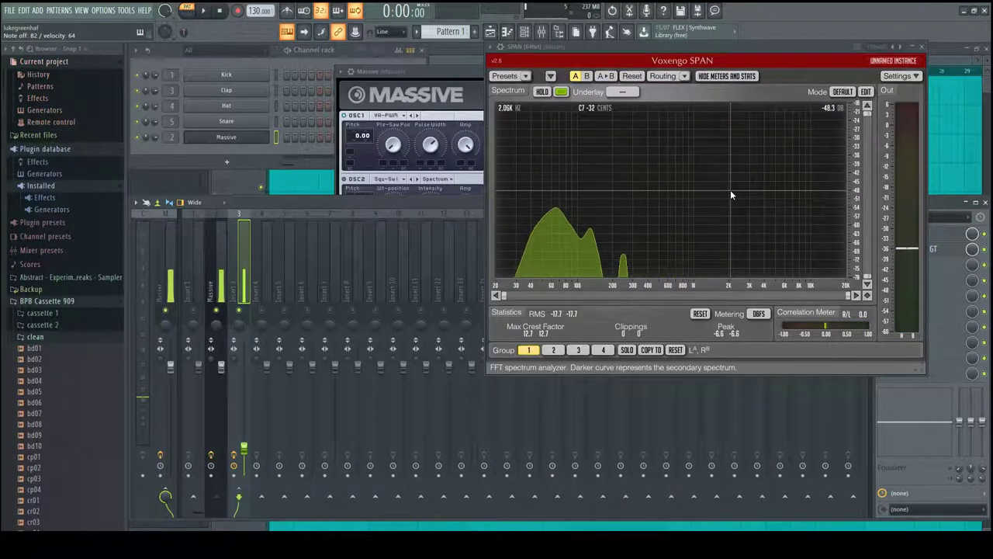
left_click(922, 47)
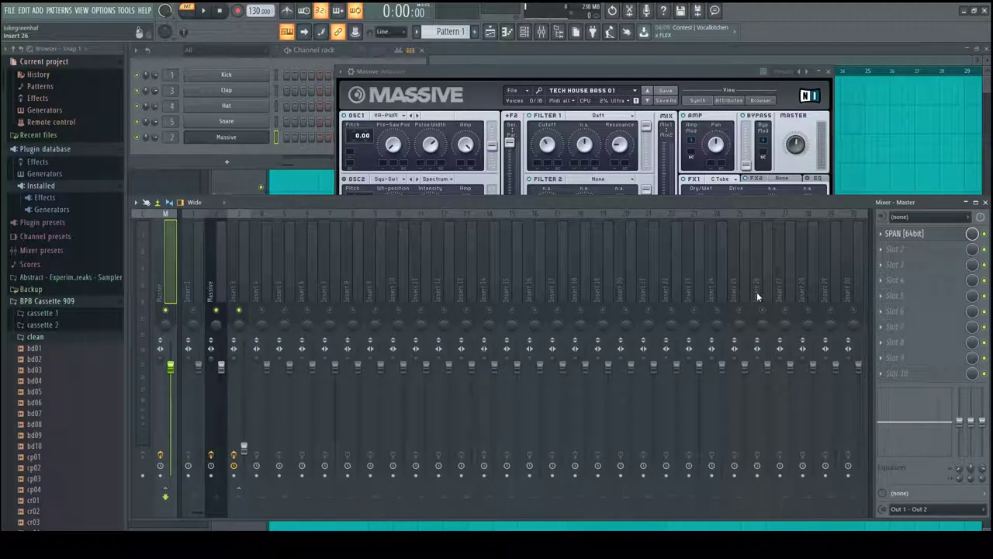